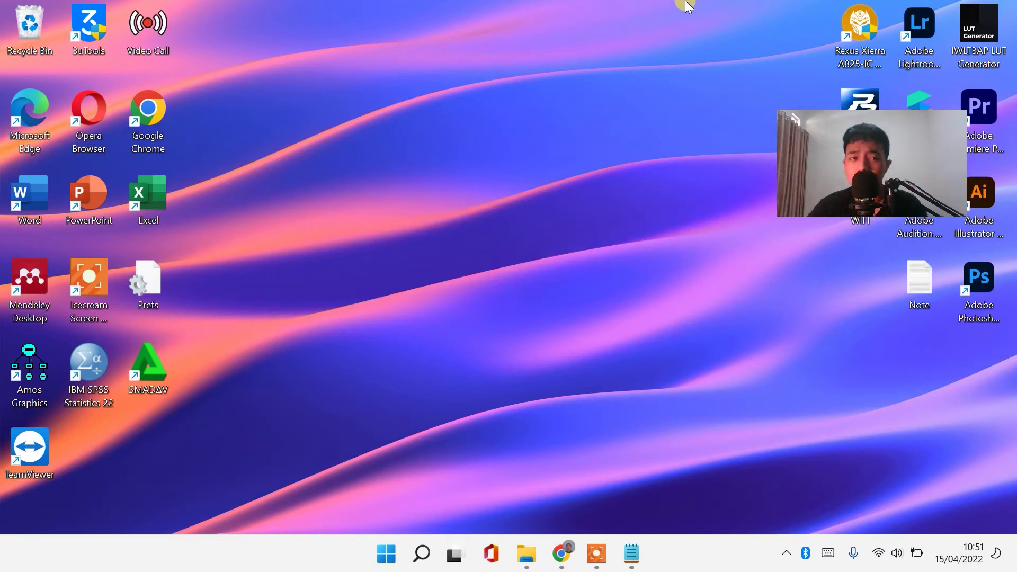
right_click(535, 101)
left_click(317, 95)
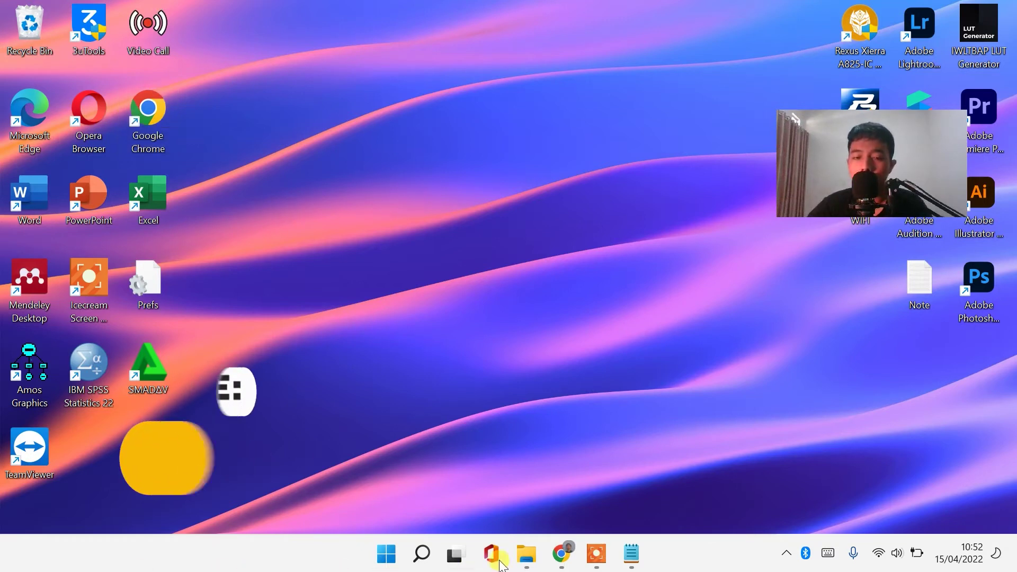
Find the Run app through Windows search and use it to launch msconfig.
left_click(422, 556)
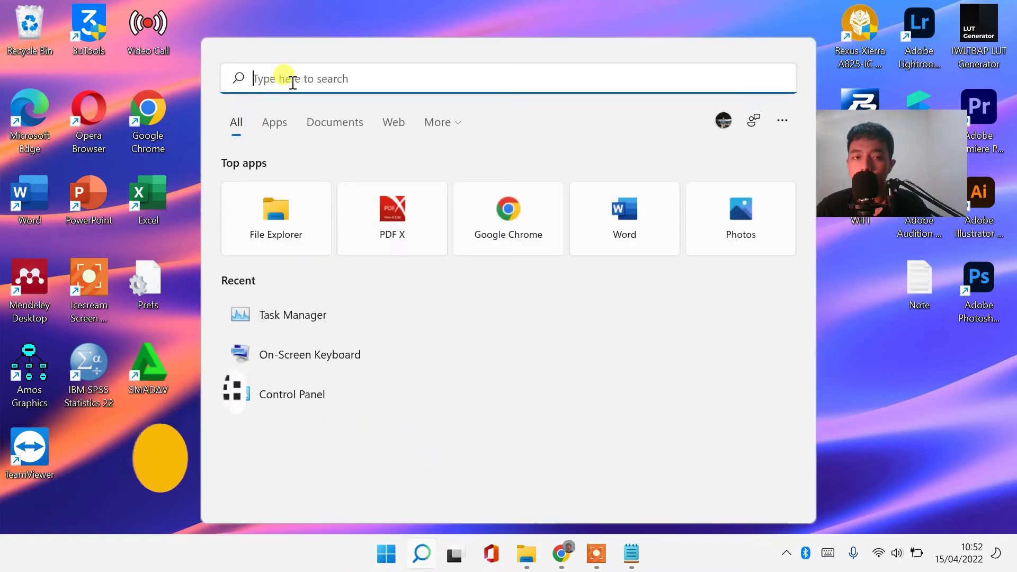
type("run")
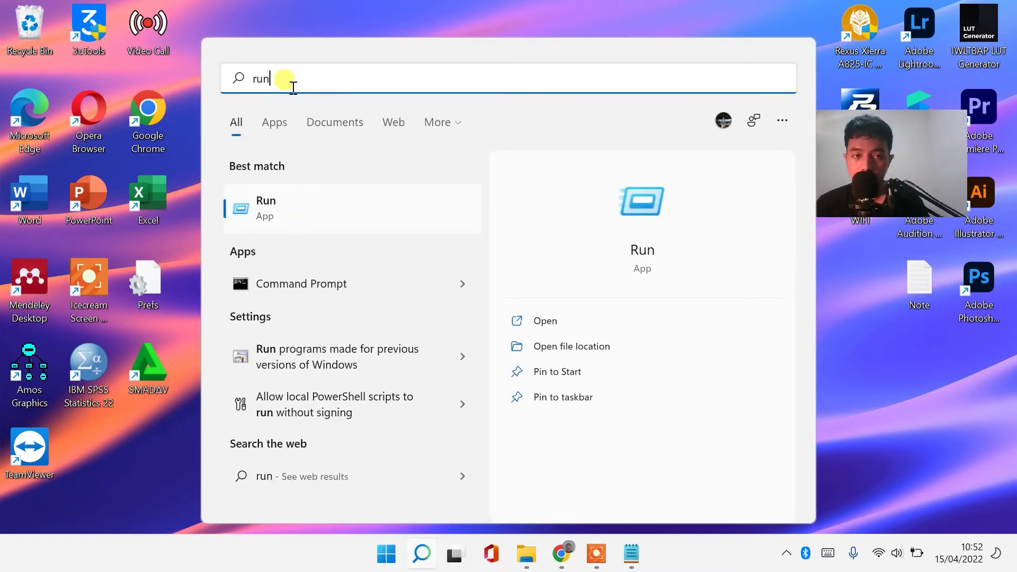
left_click(243, 208)
left_click(125, 443)
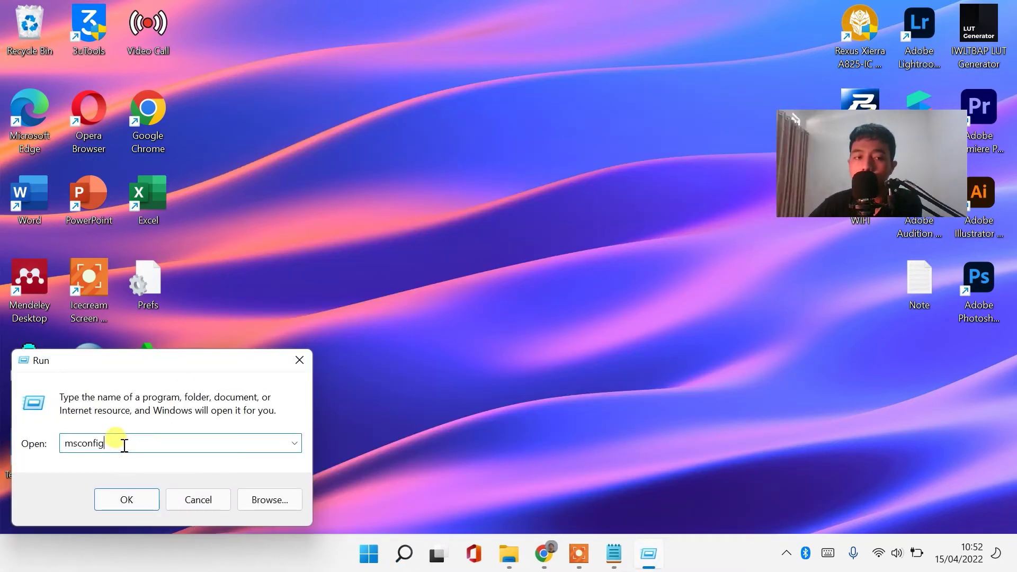
left_click_drag(123, 443, 55, 443)
left_click(125, 444)
left_click(124, 497)
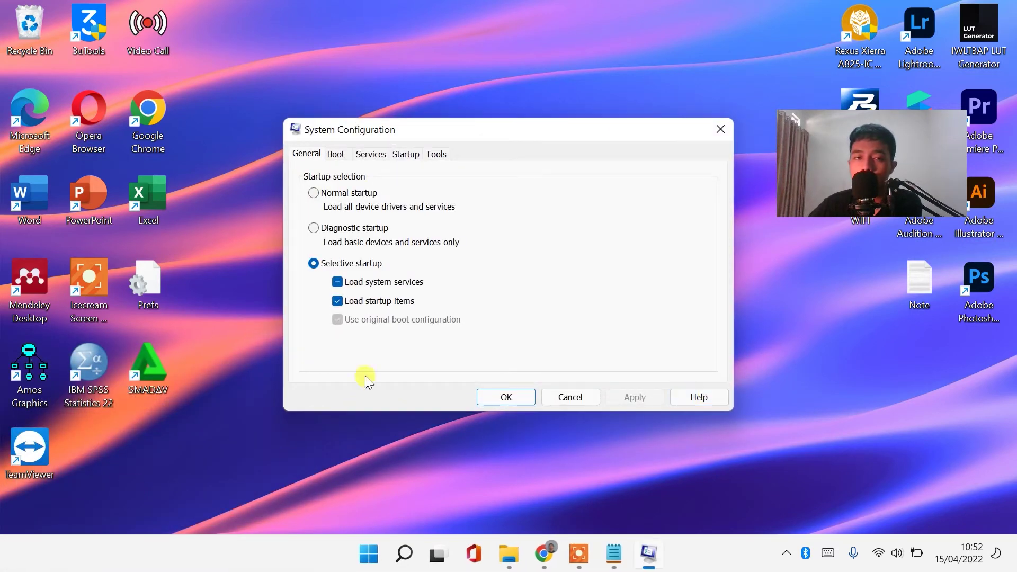
Review the list of services in System Configuration, including their manufacturers and which ones are enabled.
left_click(370, 154)
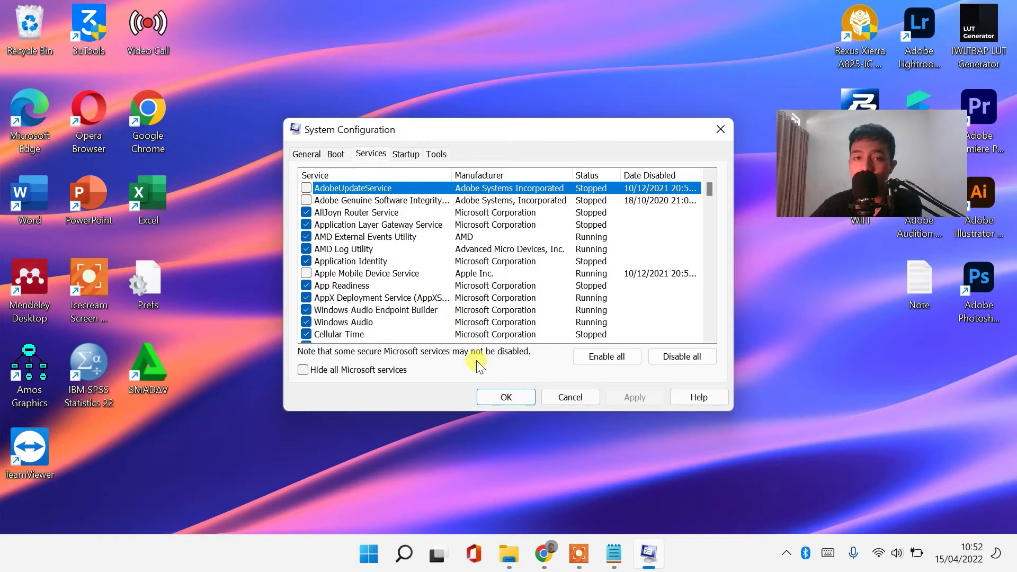
scroll(528, 272, "down", 5)
scroll(533, 259, "down", 10)
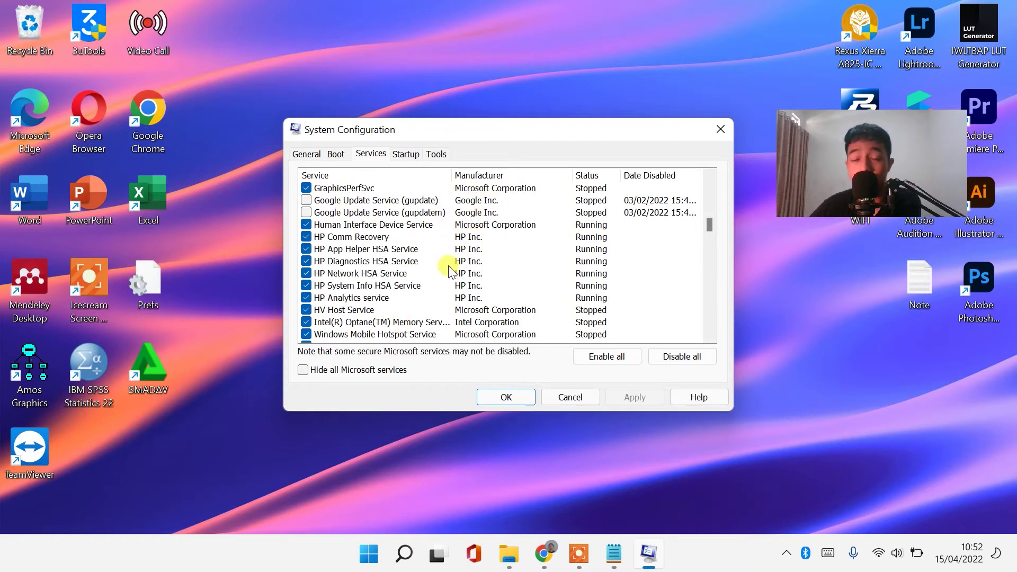
scroll(464, 265, "down", 1)
scroll(464, 264, "down", 2)
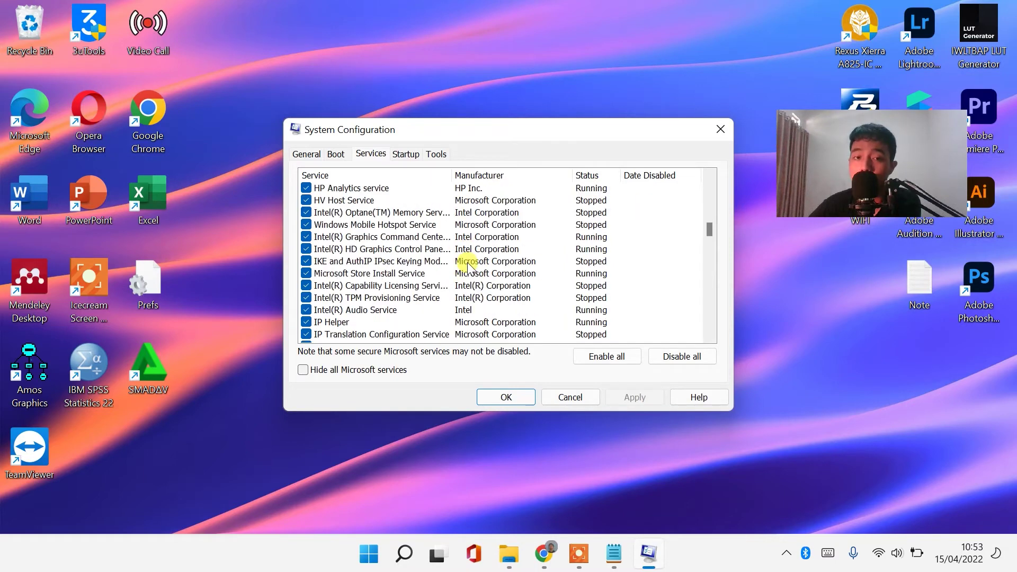
scroll(466, 272, "up", 4)
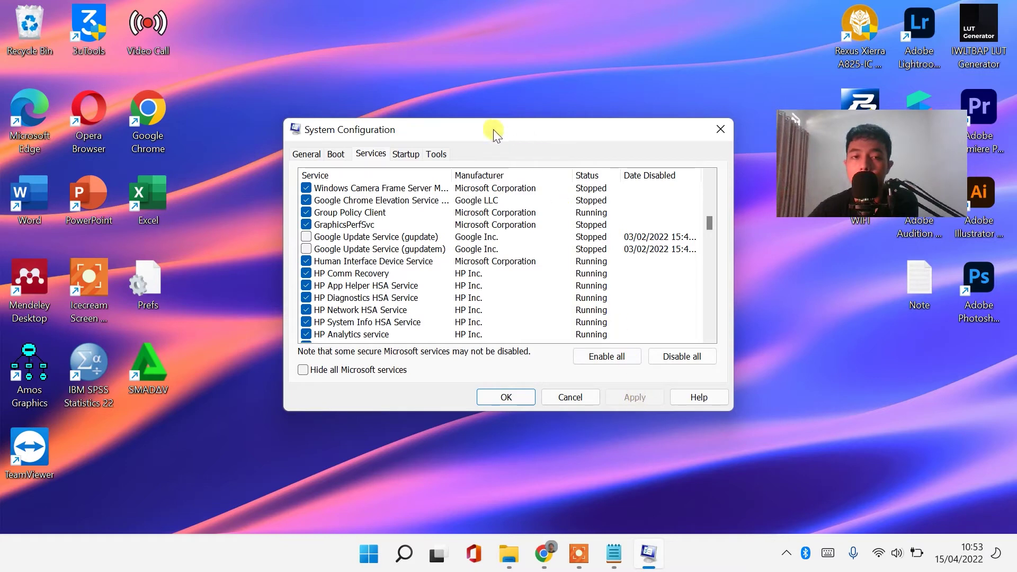
Open Task Manager from System Configuration's startup settings and display its list of startup apps.
left_click(409, 156)
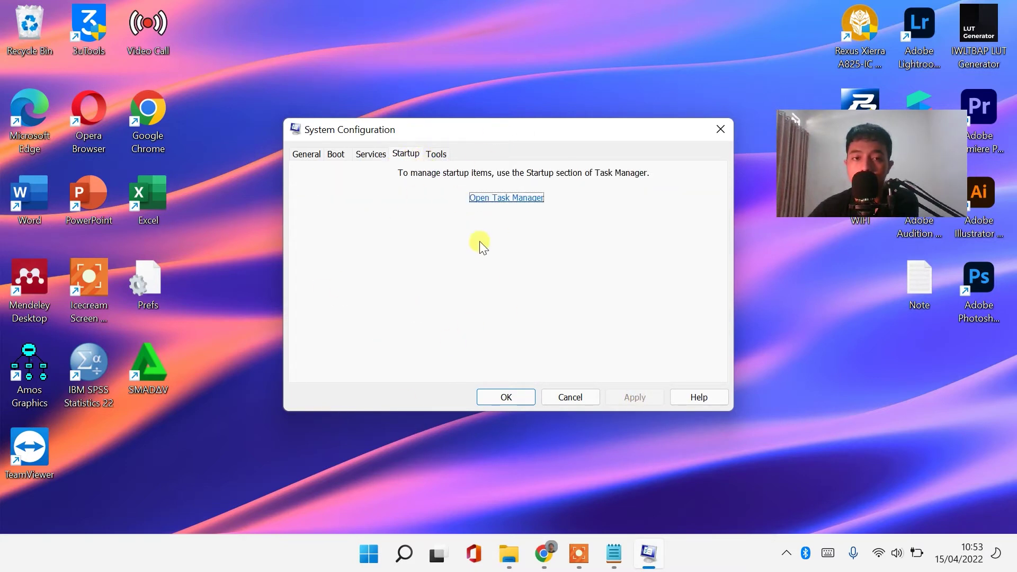
left_click(506, 197)
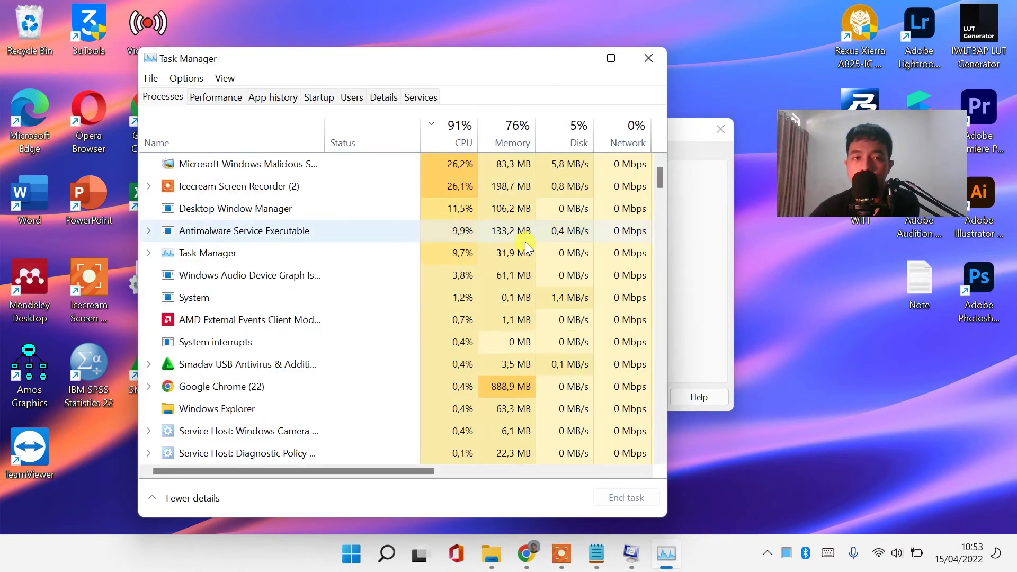
left_click(332, 98)
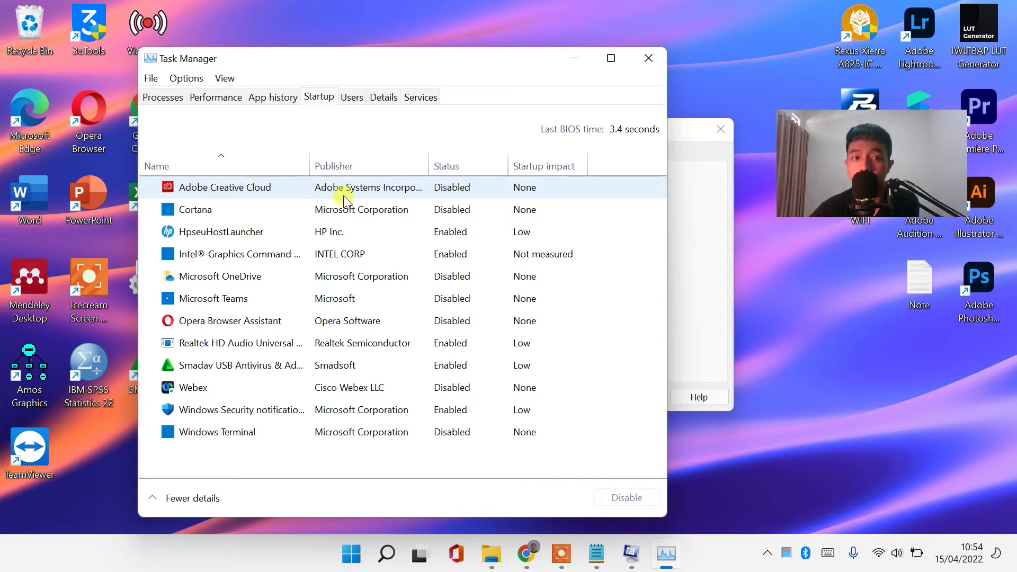
Switch Adobe Creative Cloud's startup status to Enabled and back to Disabled.
right_click(465, 197)
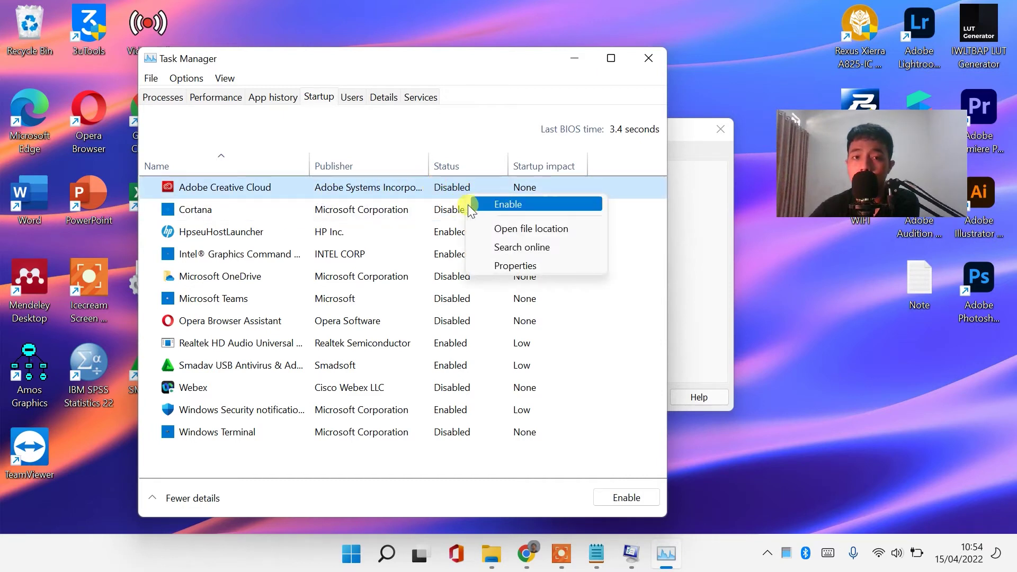
left_click(477, 206)
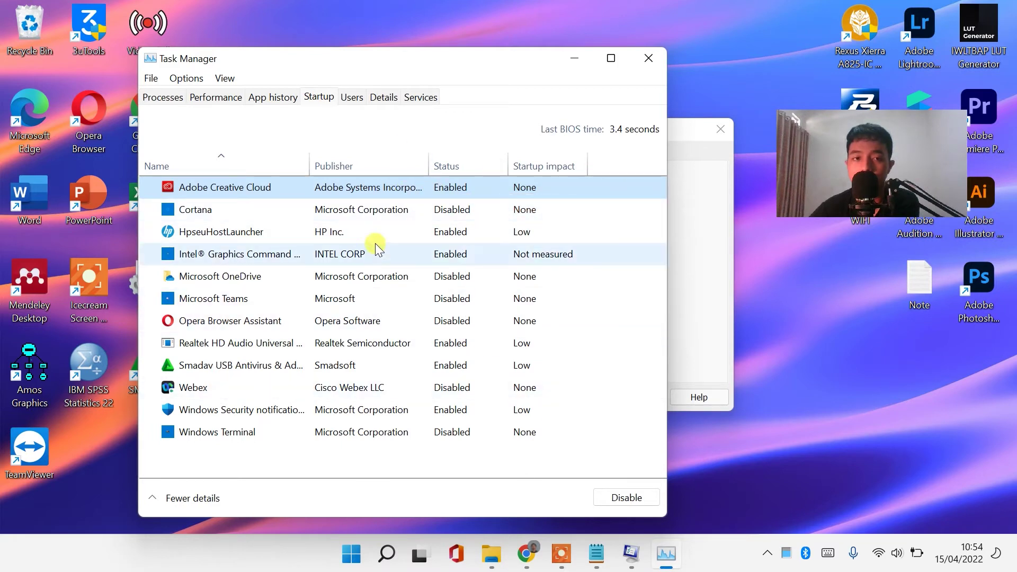
right_click(443, 192)
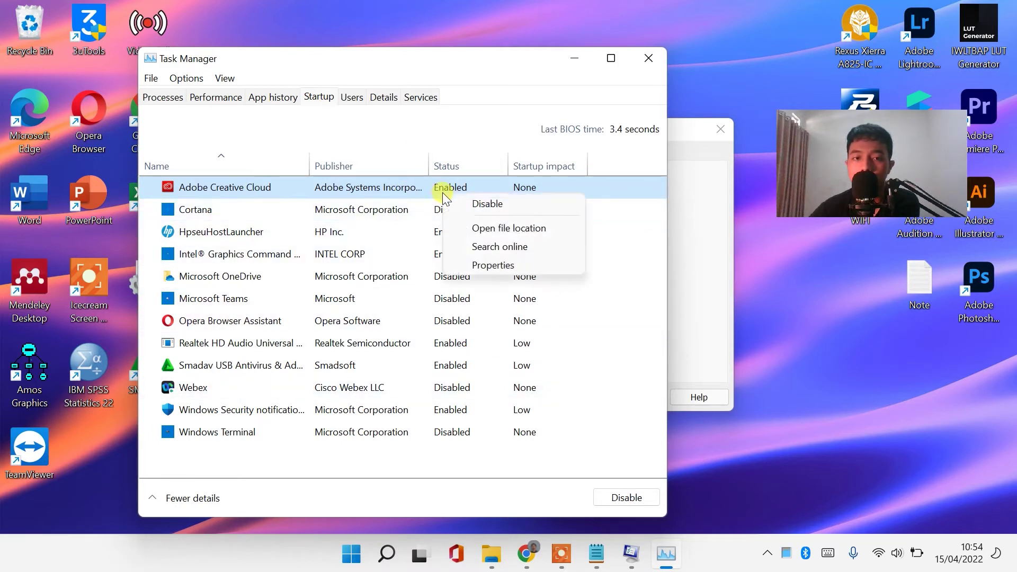
left_click(459, 201)
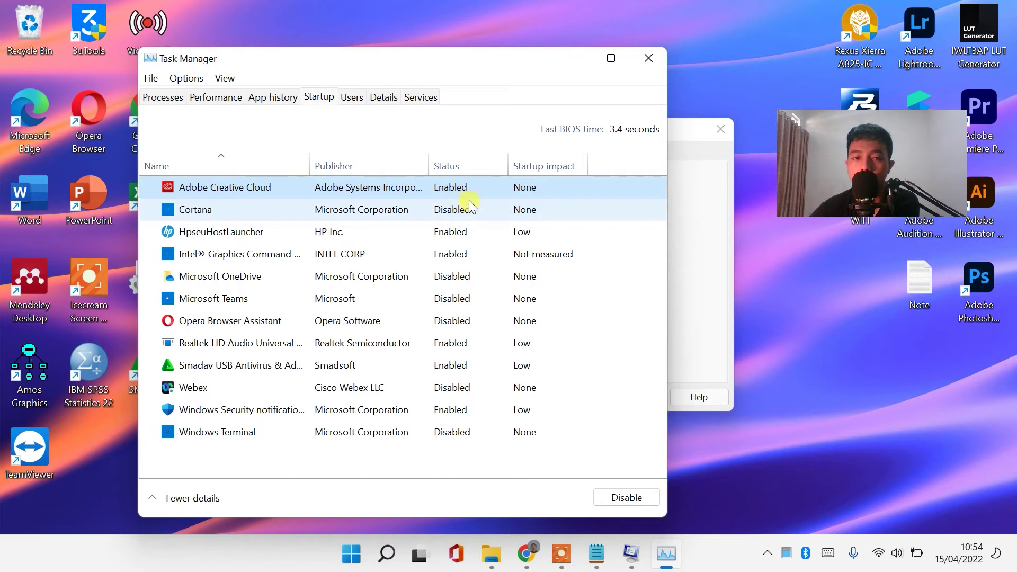
Examine the startup apps one by one, including HpseuHostLauncher, Intel Graphics Command, Adobe Creative Cloud, Smadav USB Antivirus and Webex.
left_click(241, 254)
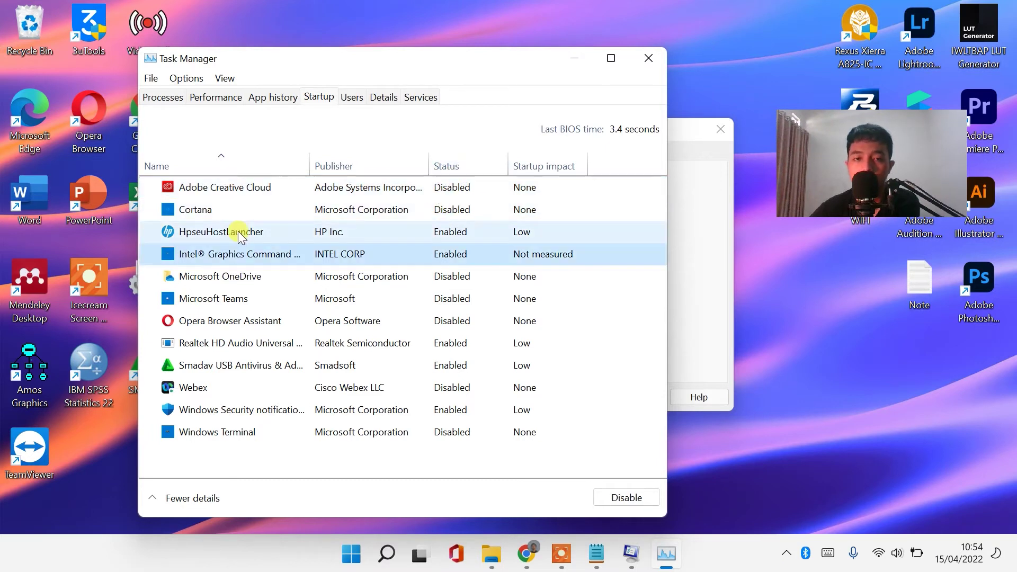
left_click(249, 231)
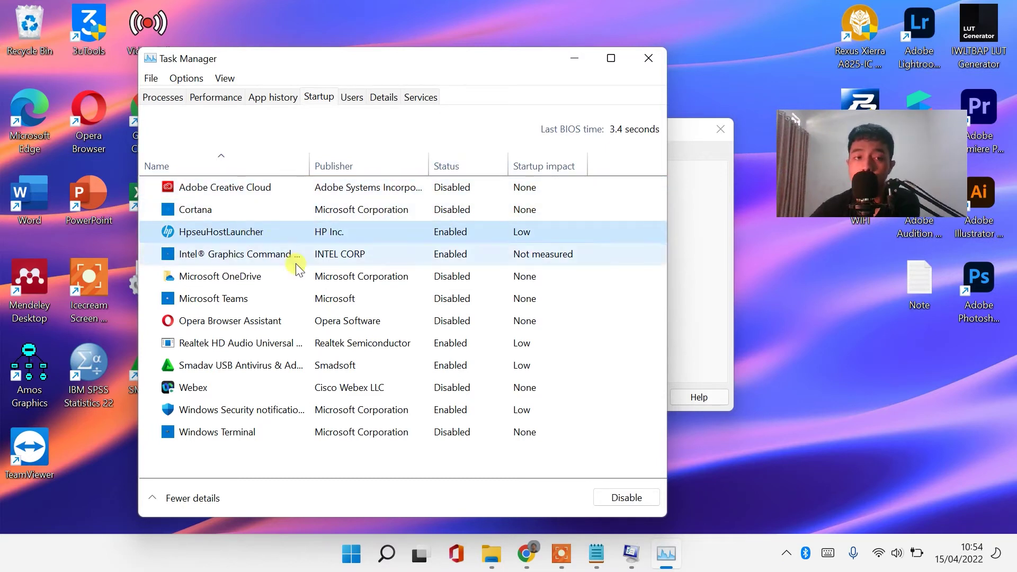
left_click(215, 252)
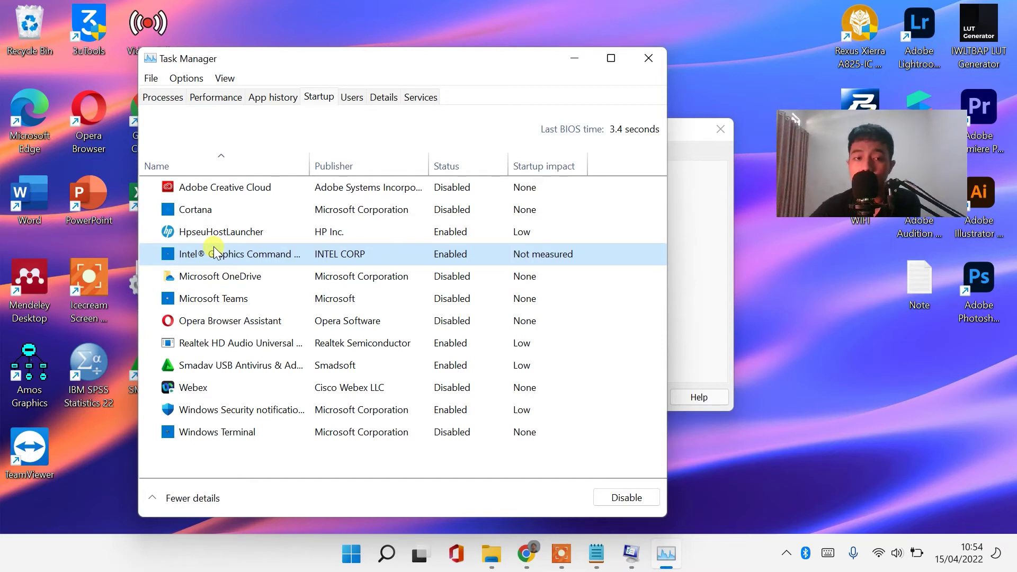
left_click(230, 186)
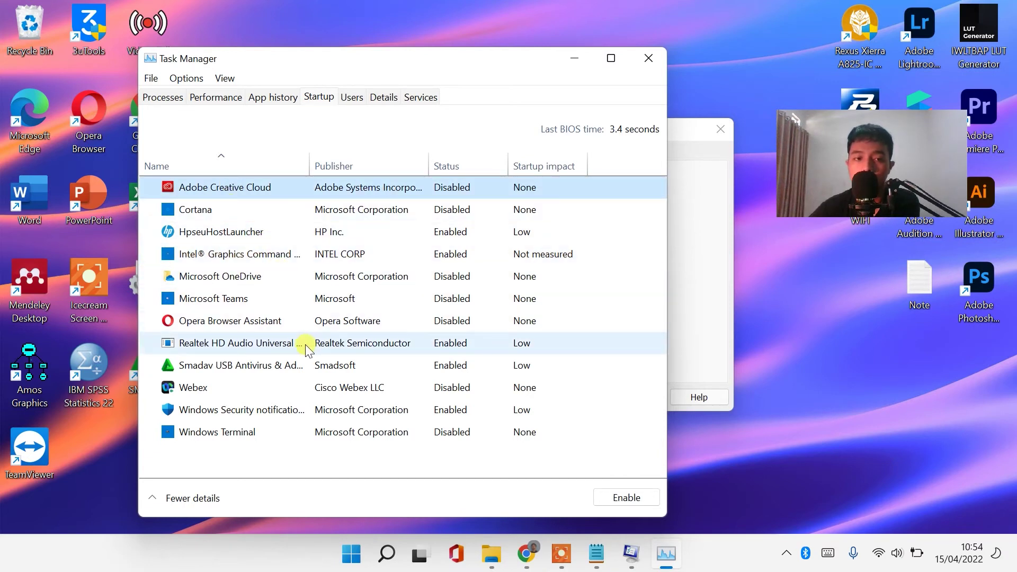
left_click(226, 325)
left_click(225, 365)
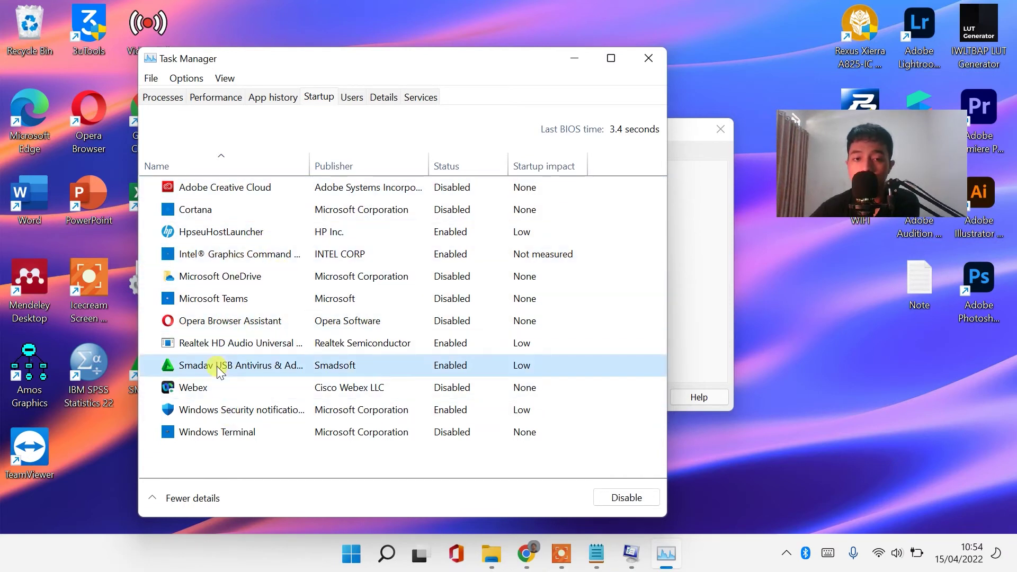
left_click(227, 393)
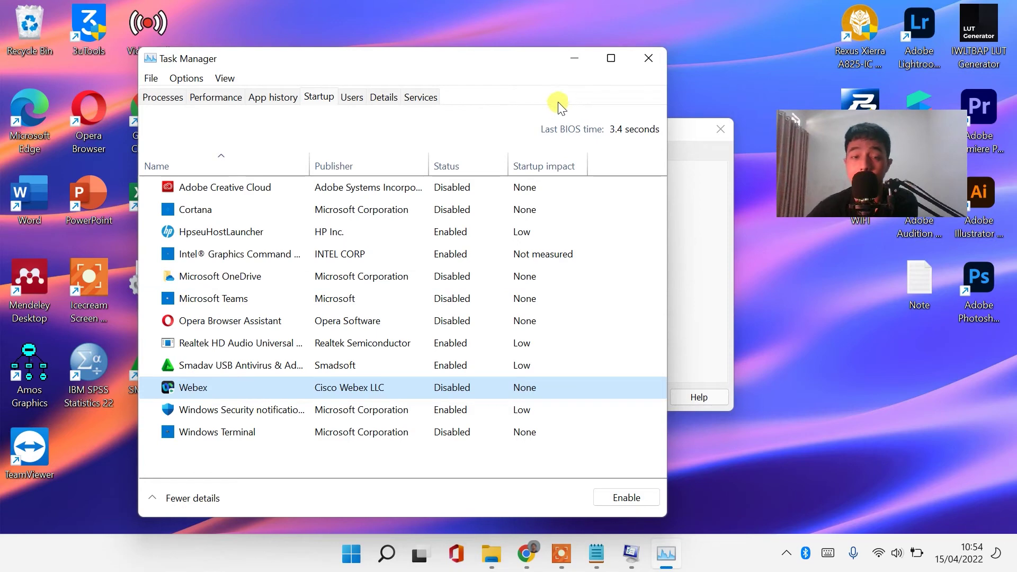
Close Task Manager and confirm the System Configuration dialog with OK.
left_click(657, 65)
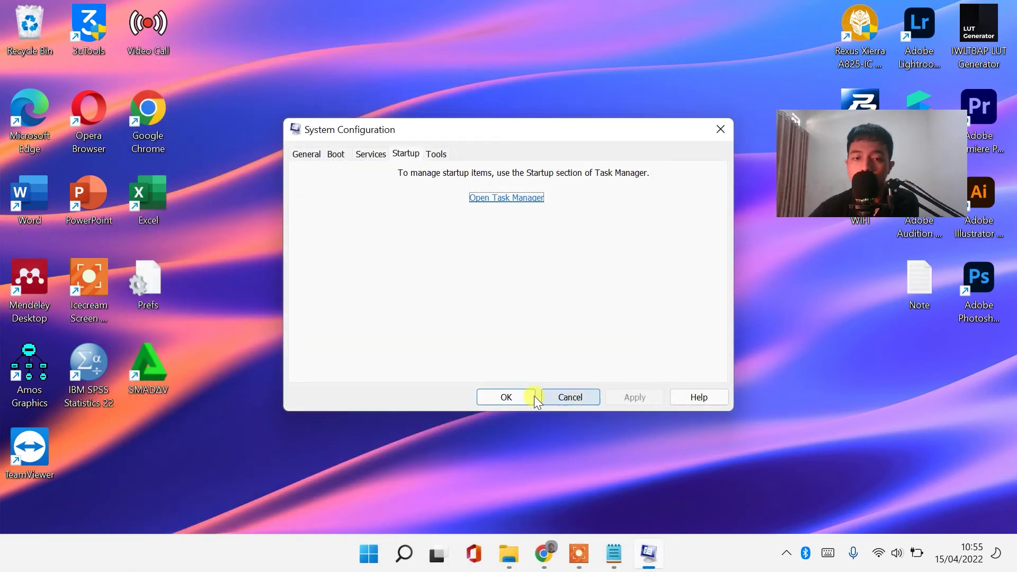
left_click(528, 395)
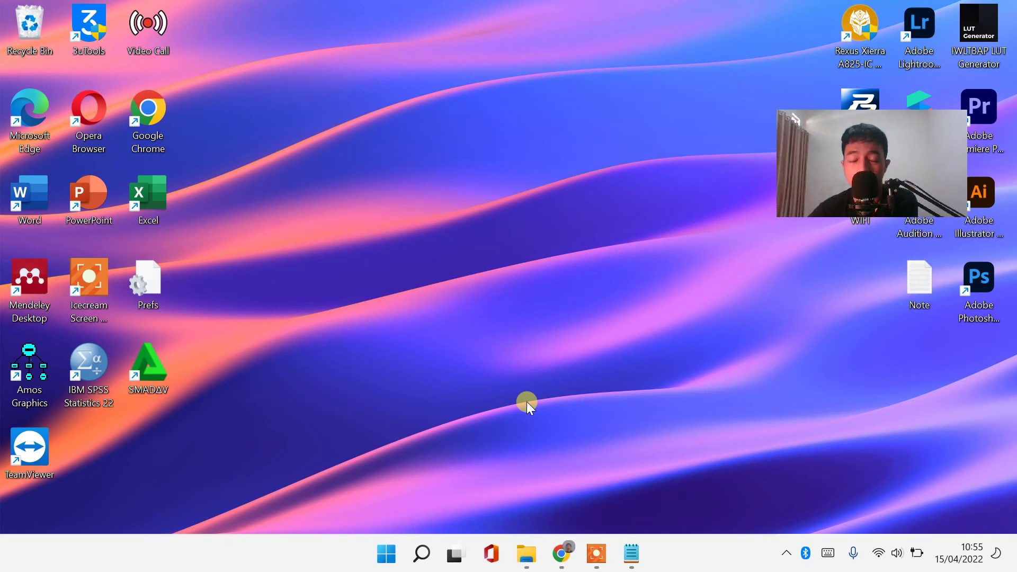